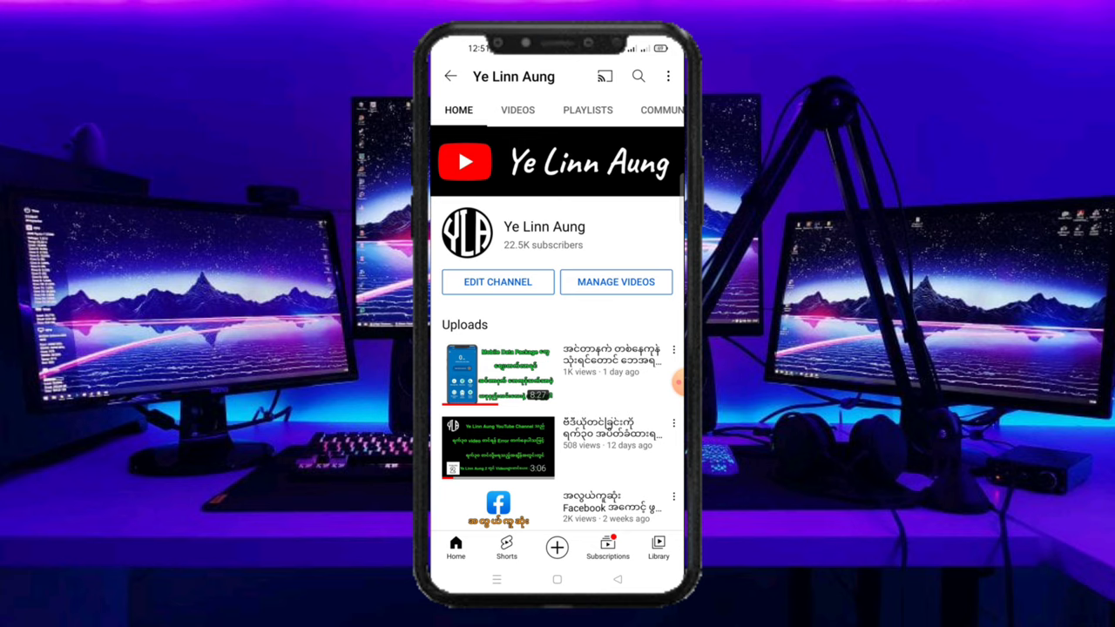
Step: Search YouTube using the 'ye linn aung 2' history suggestion and open that channel
click(450, 77)
click(630, 76)
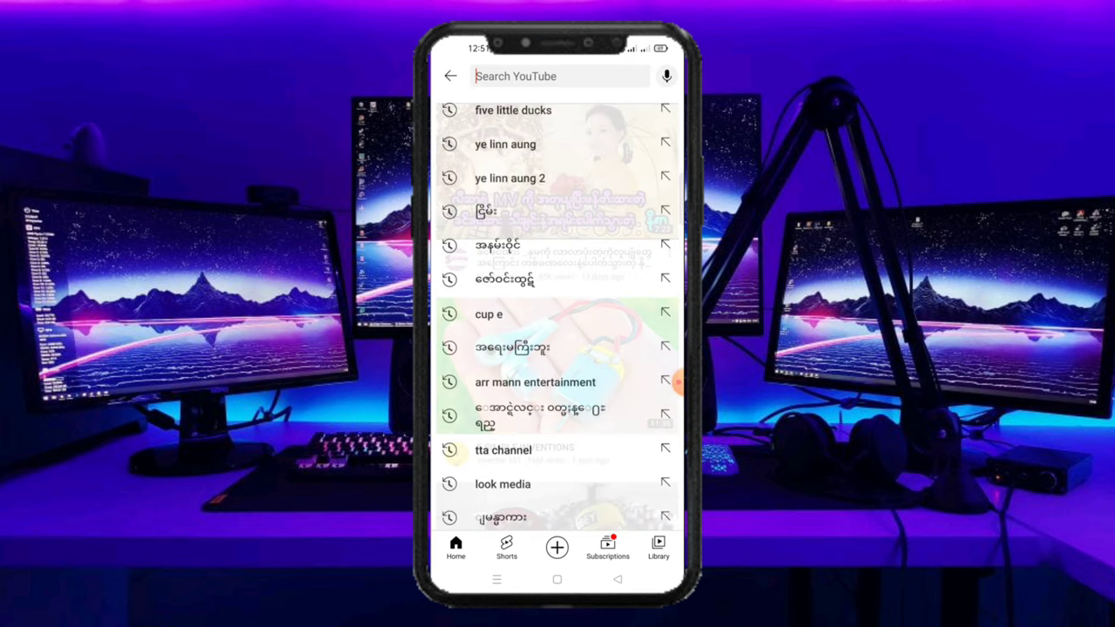
click(514, 177)
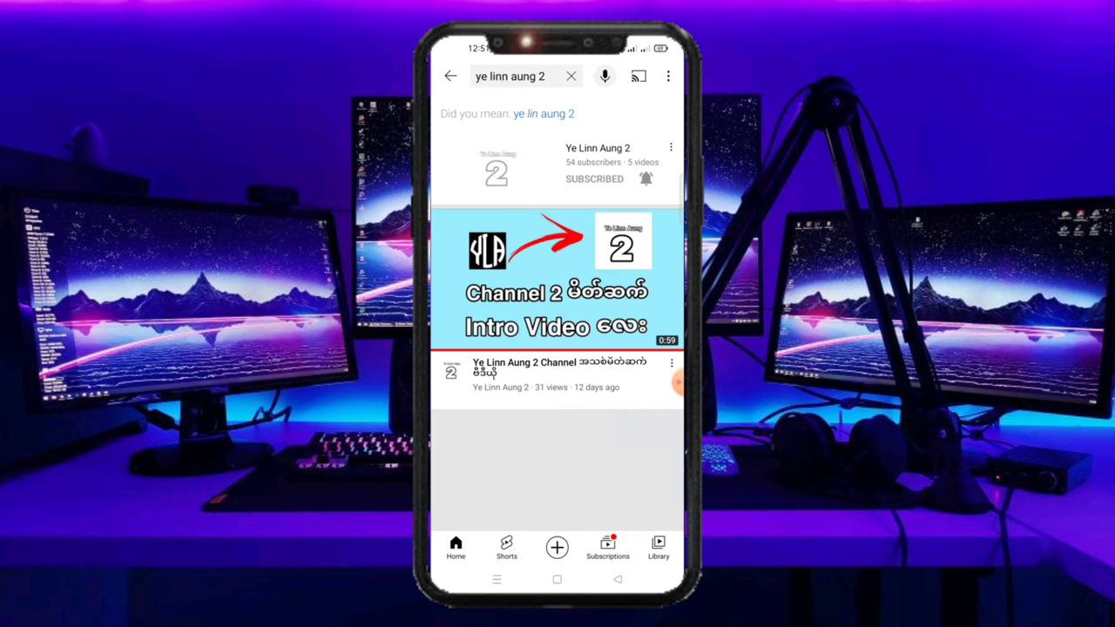
click(535, 157)
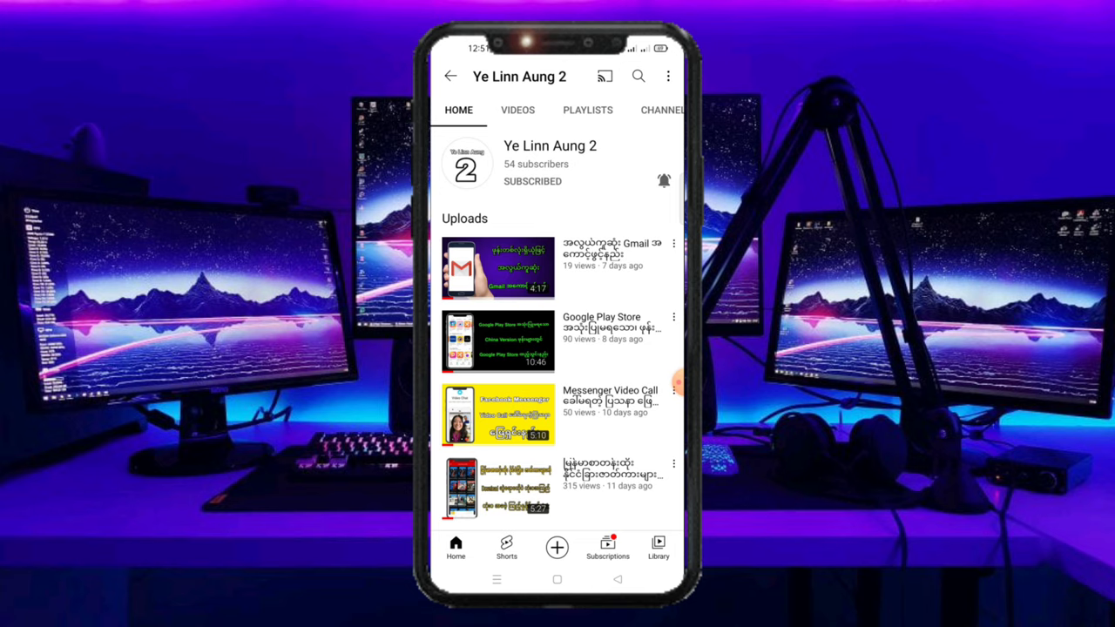
Step: Go to the home screen, swipe to the second page, and launch Settings
click(556, 579)
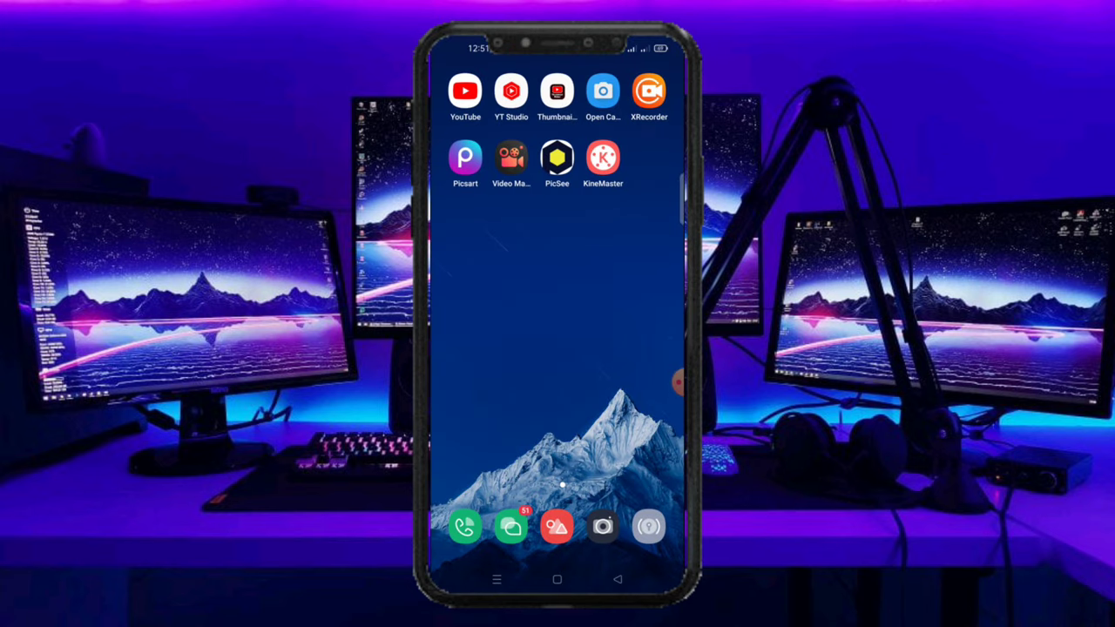
drag(645, 305, 471, 305)
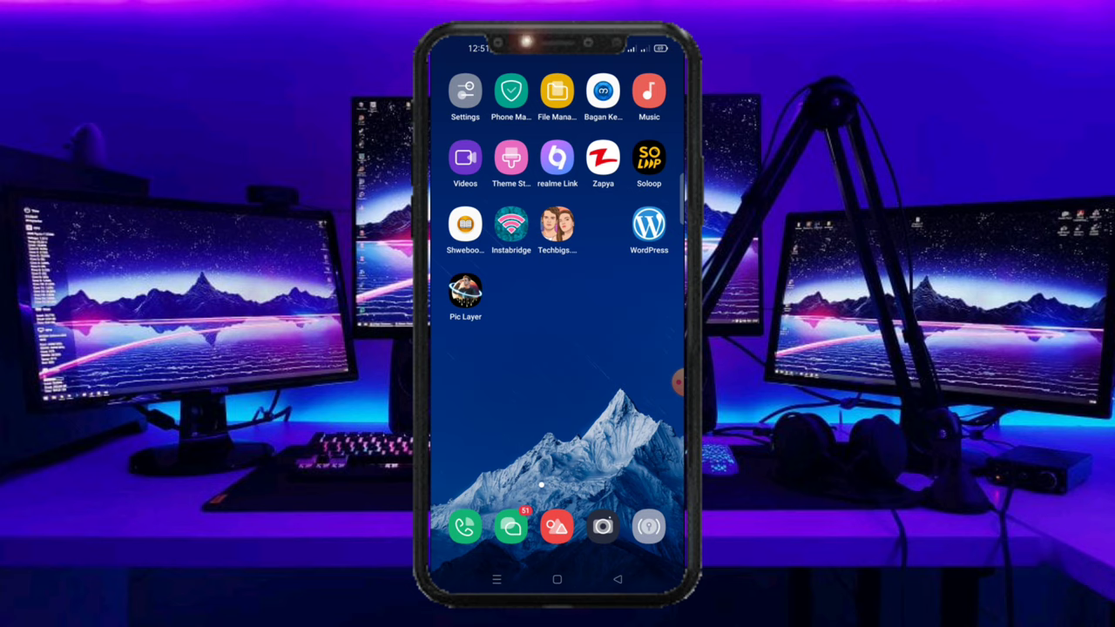
mouse_move(488, 348)
mouse_down()
mouse_move(645, 348)
mouse_move(488, 348)
mouse_up()
click(465, 90)
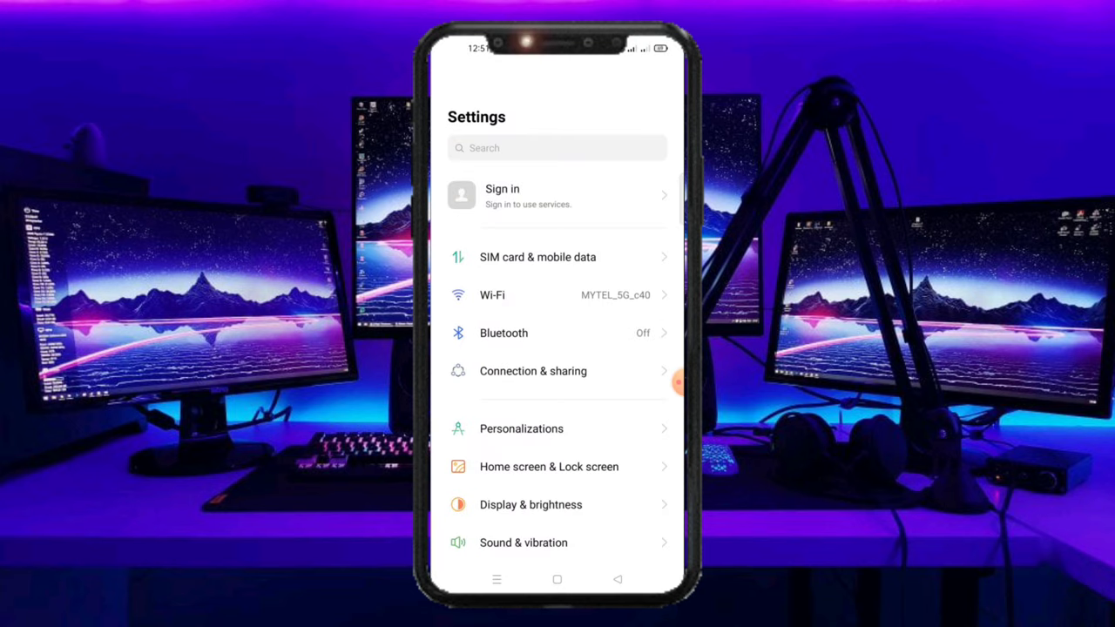
mouse_move(575, 488)
mouse_down()
mouse_move(575, 174)
mouse_move(575, 218)
mouse_up()
mouse_move(575, 436)
mouse_down()
mouse_move(575, 331)
mouse_move(637, 200)
mouse_up()
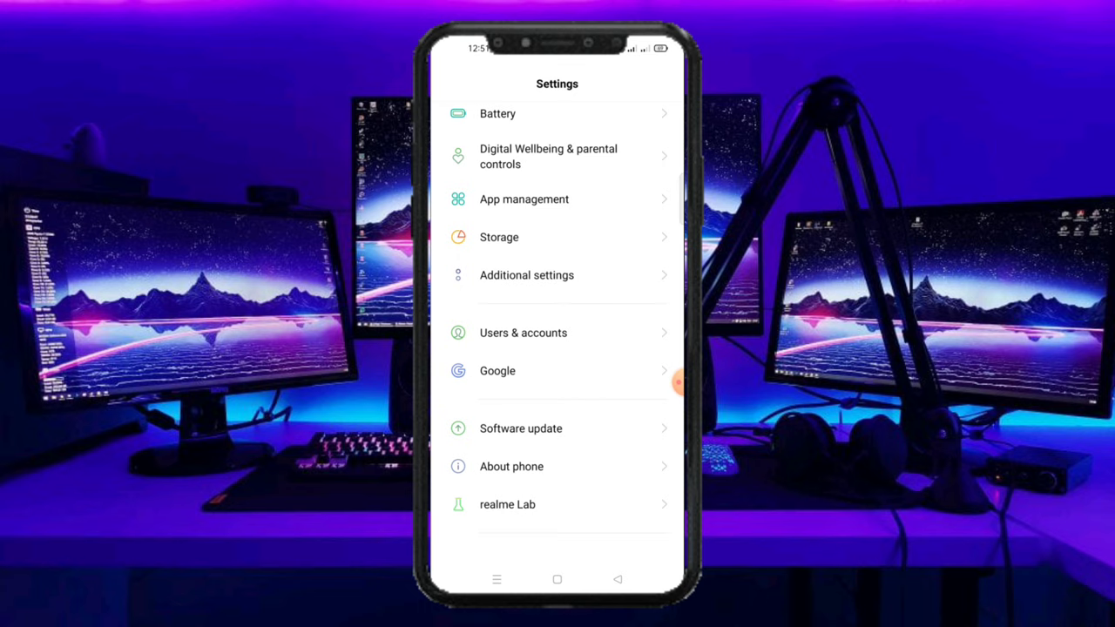
Step: Scroll the Settings list and open the Google section
click(678, 381)
click(635, 402)
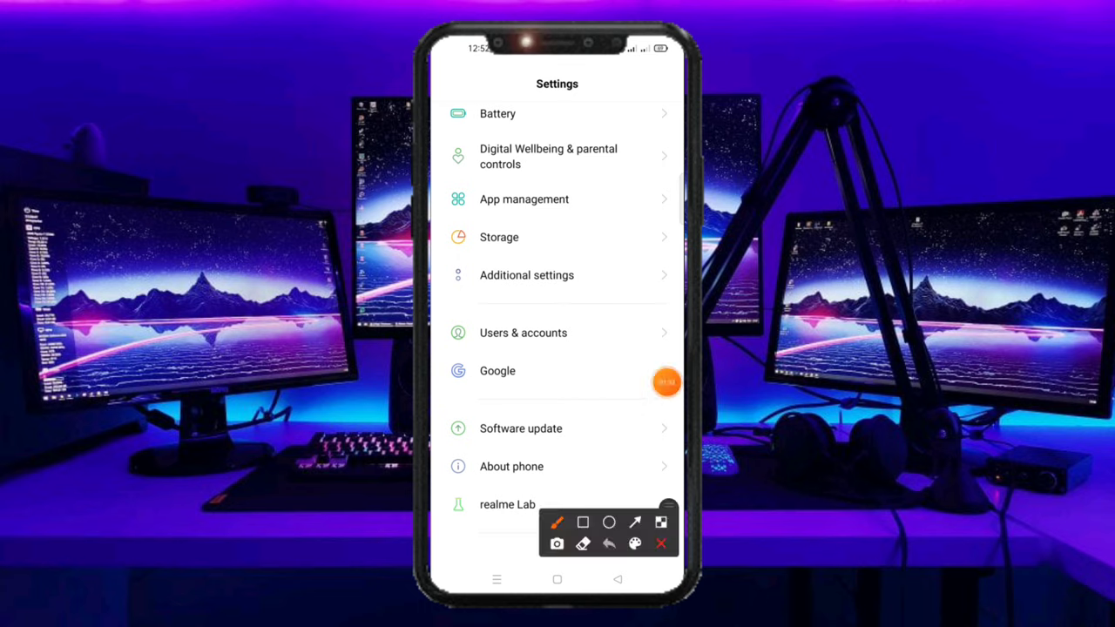
click(583, 523)
drag(445, 357, 660, 387)
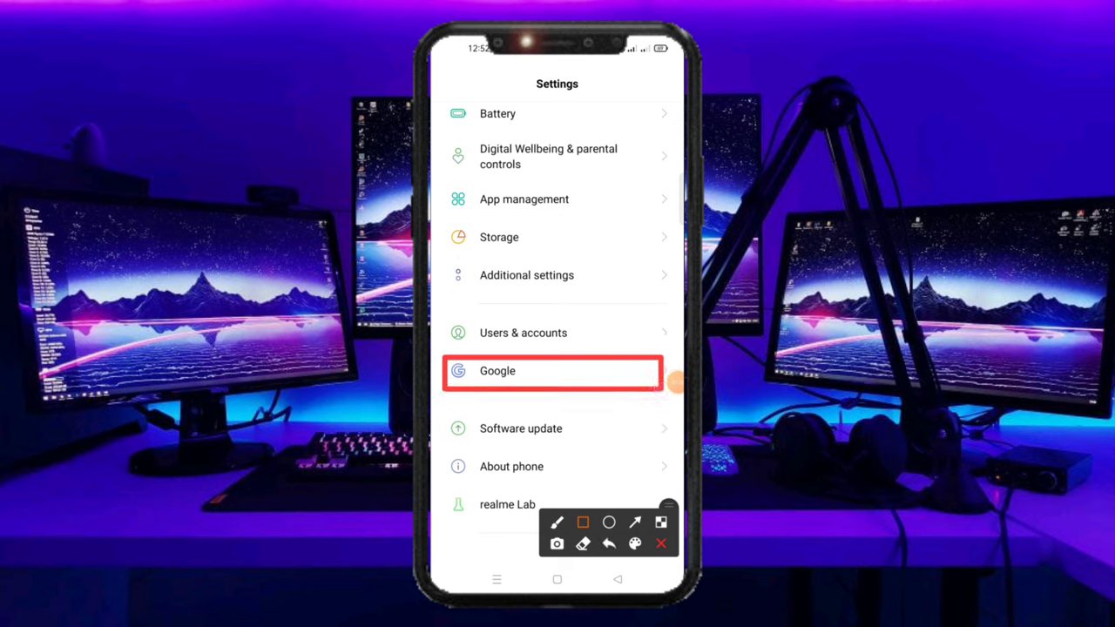
click(660, 544)
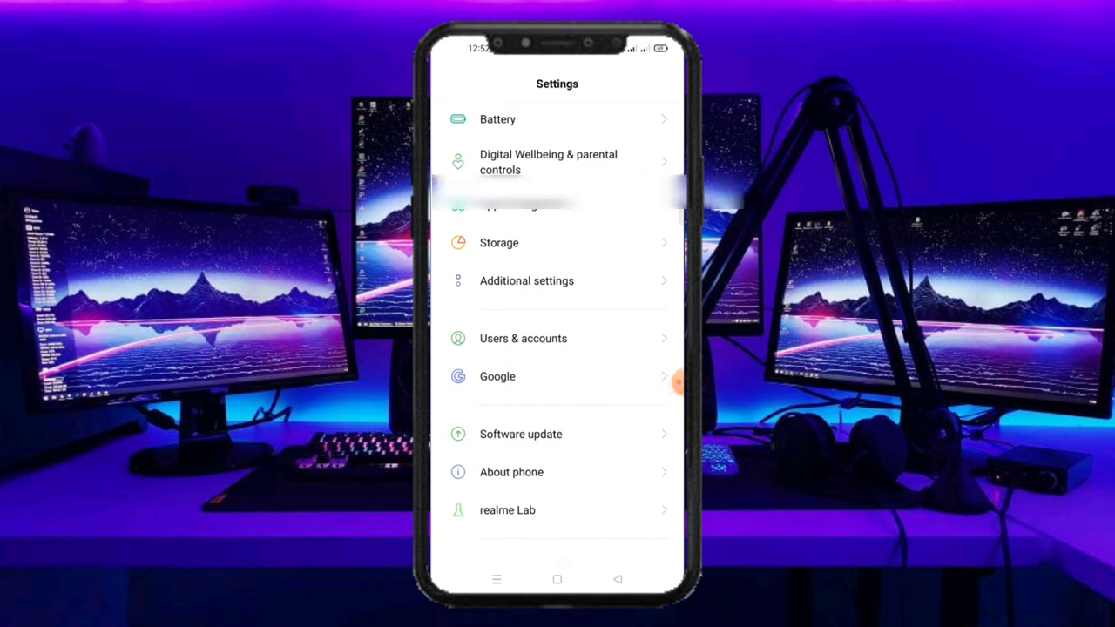
click(498, 376)
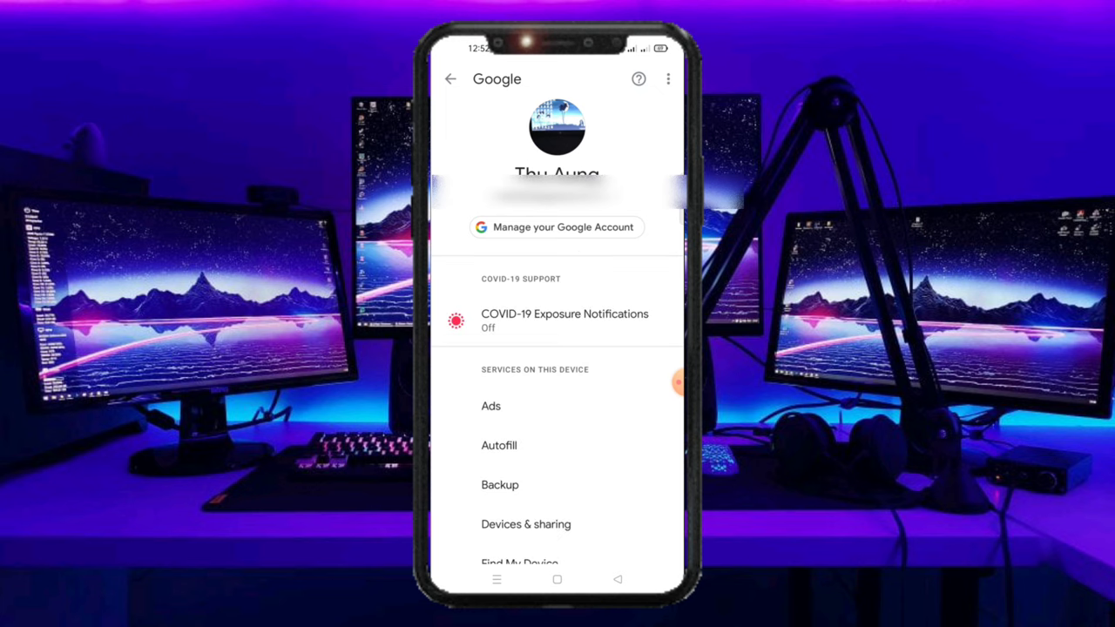
Step: Open 'Manage your Google Account' from the Google settings page
click(676, 382)
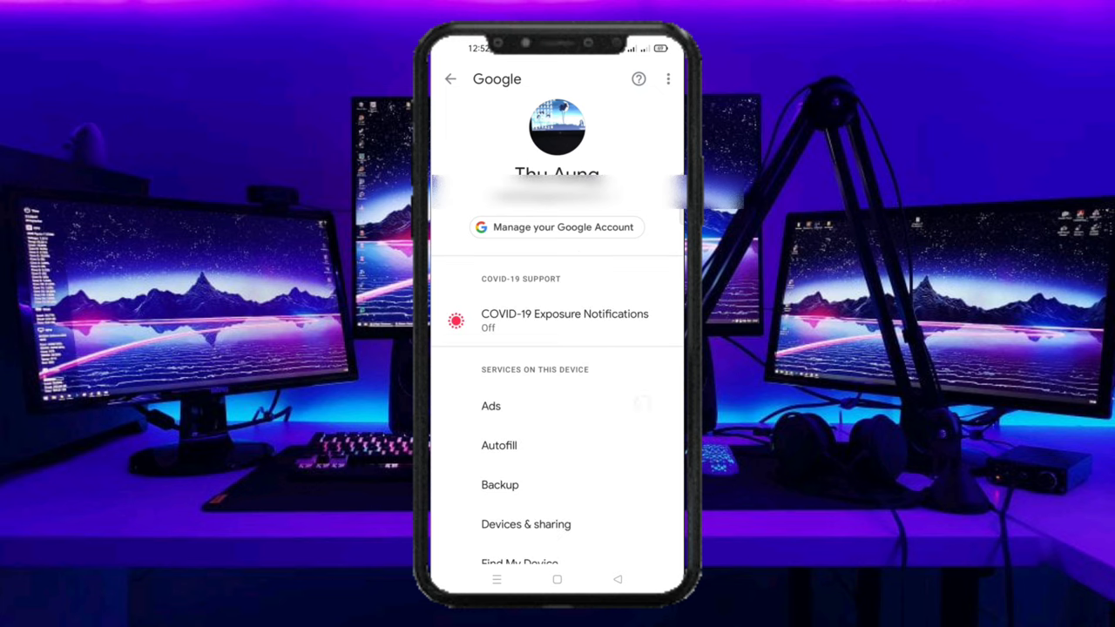
click(634, 403)
click(583, 523)
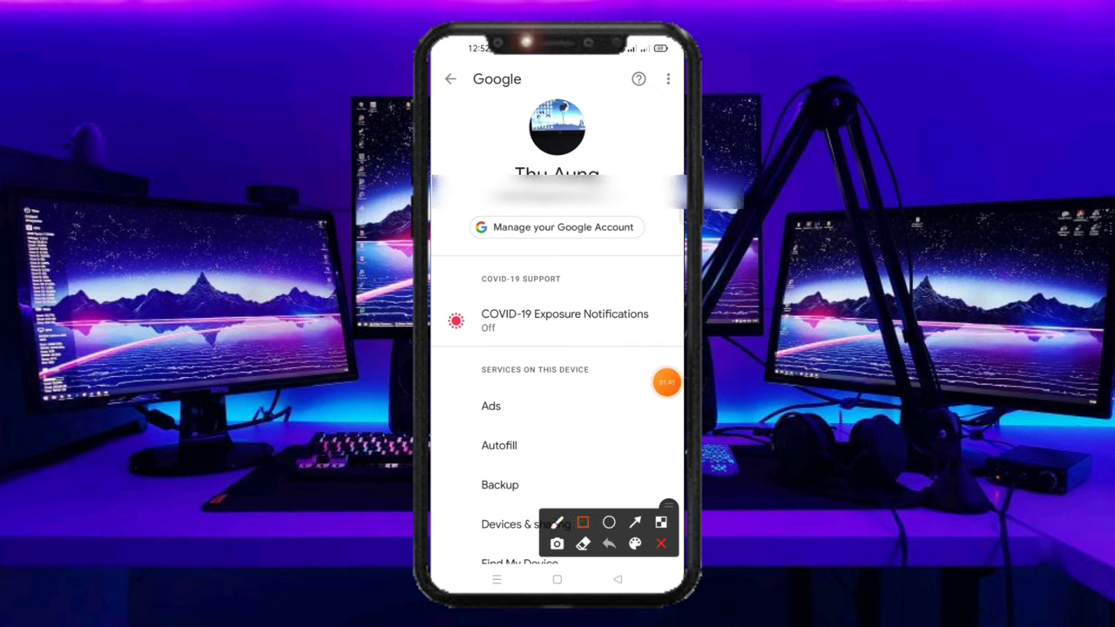
drag(469, 218, 671, 251)
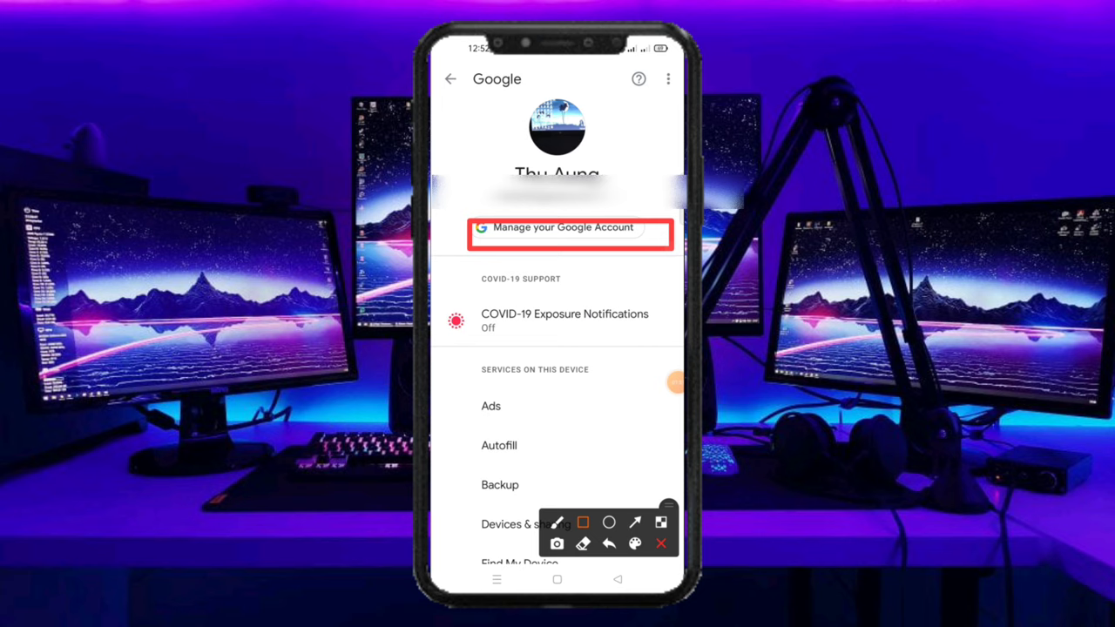
click(661, 544)
click(563, 229)
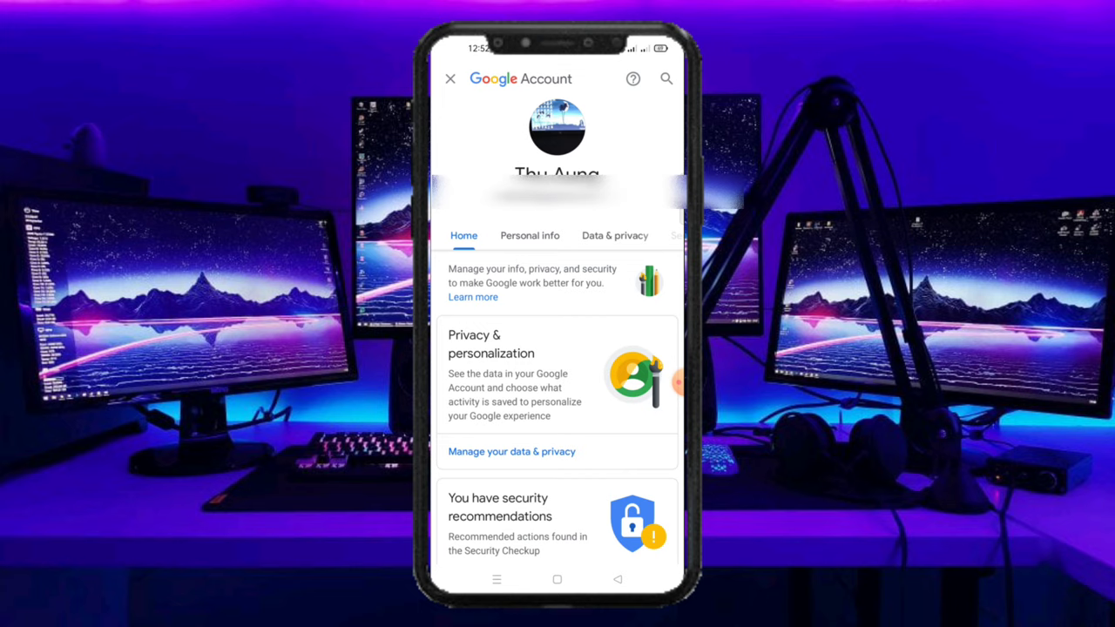
Step: Scroll the Google Account tabs to reveal the Security tab
click(673, 381)
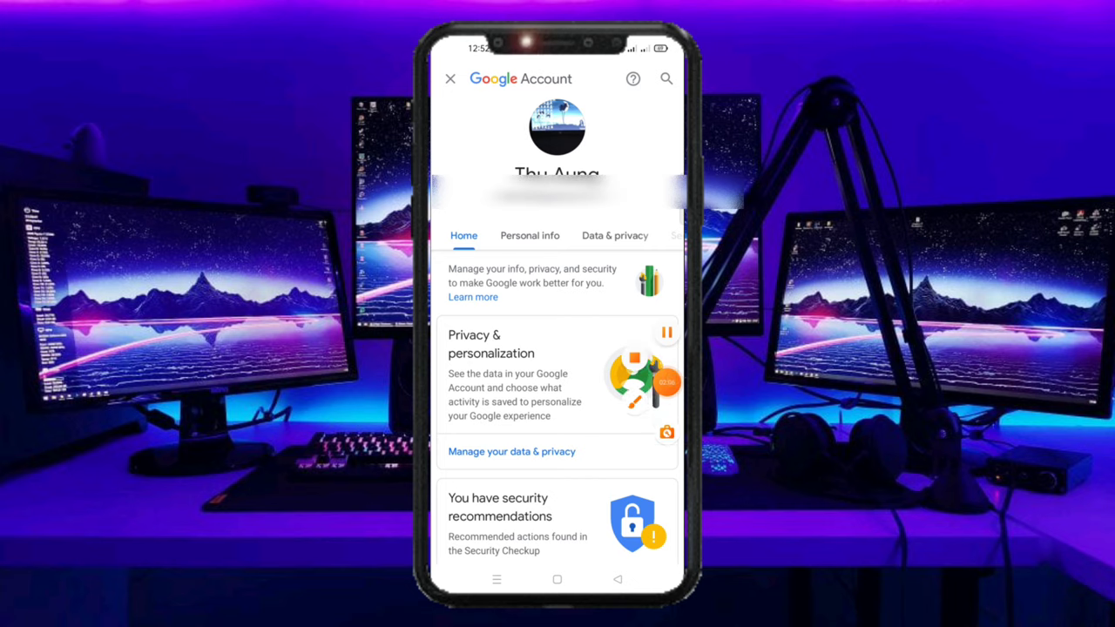
click(666, 433)
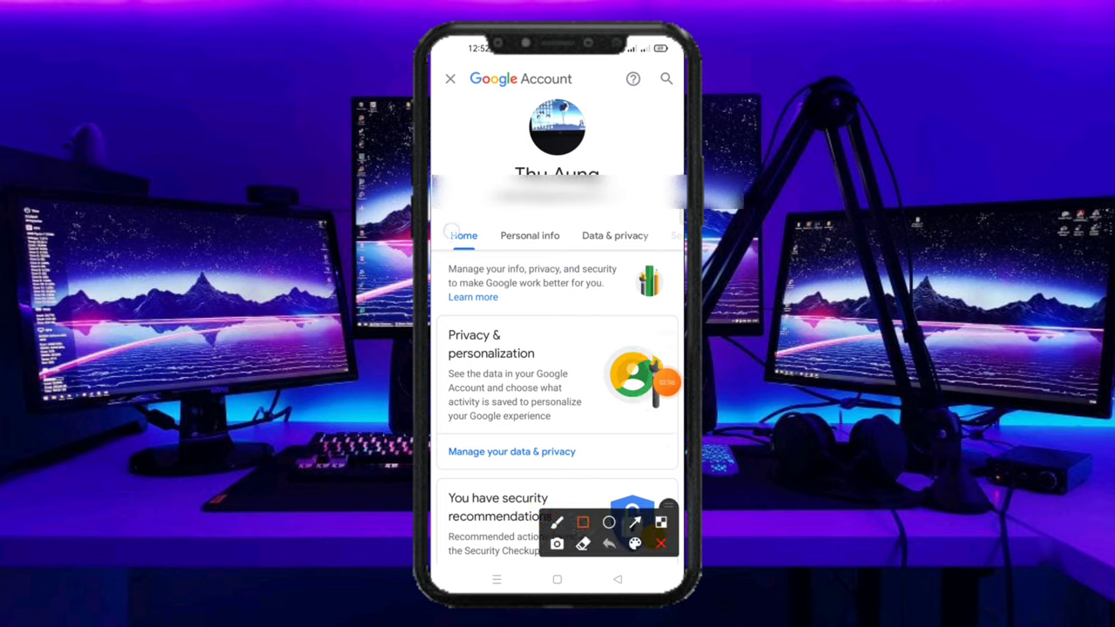
mouse_move(451, 230)
mouse_down()
mouse_move(682, 252)
mouse_move(462, 236)
mouse_up()
click(663, 545)
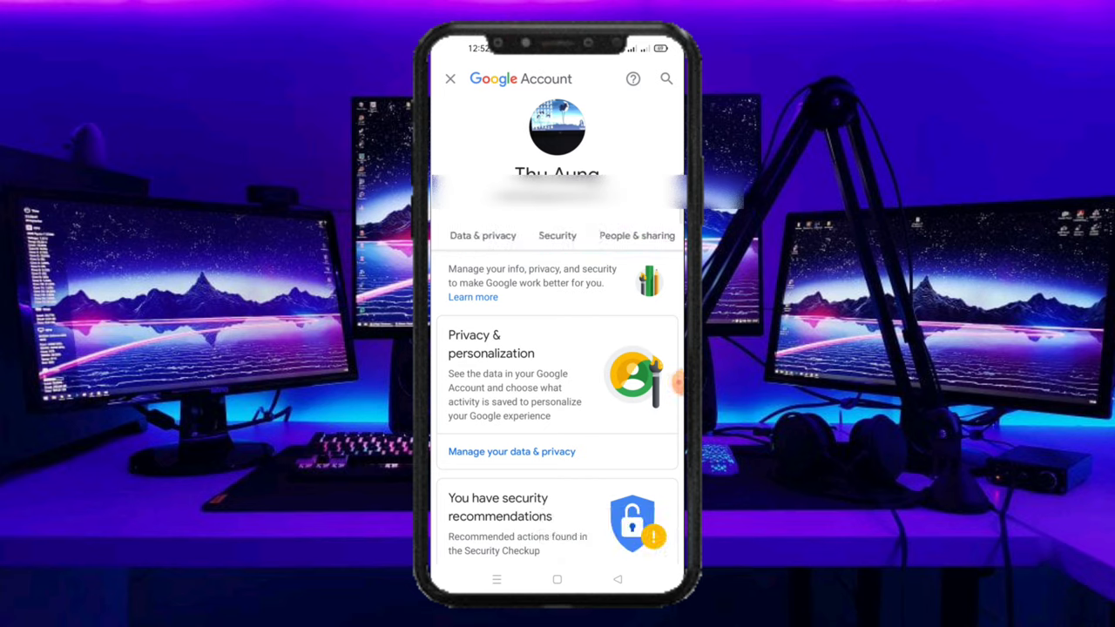
Step: Outline the Security tab with the on-screen drawing tool, then clear it
click(667, 384)
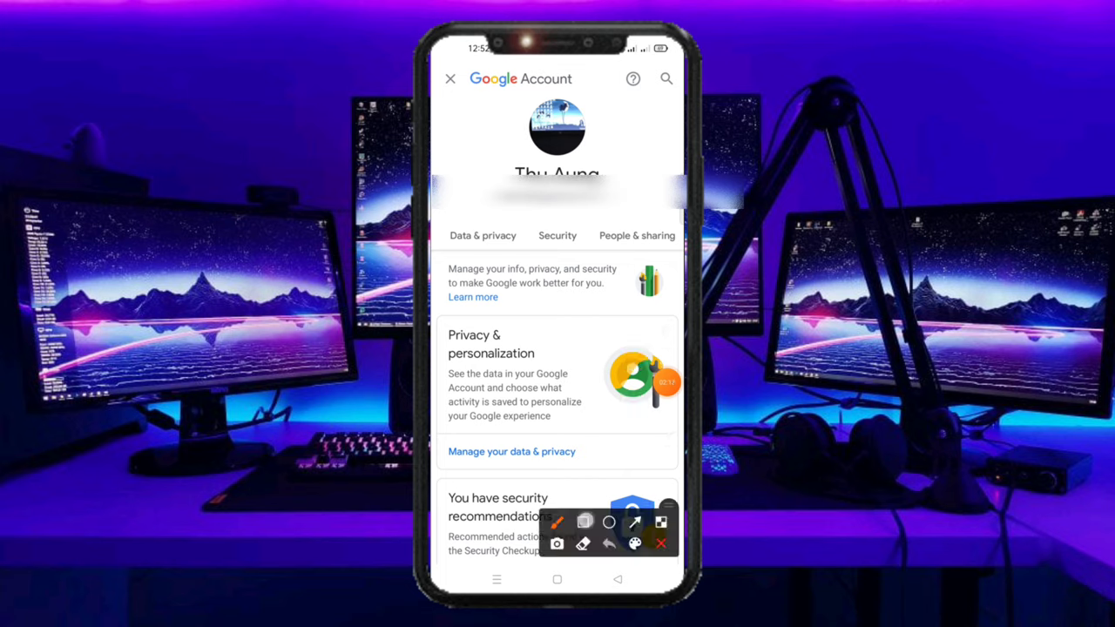
click(583, 523)
drag(535, 221, 603, 254)
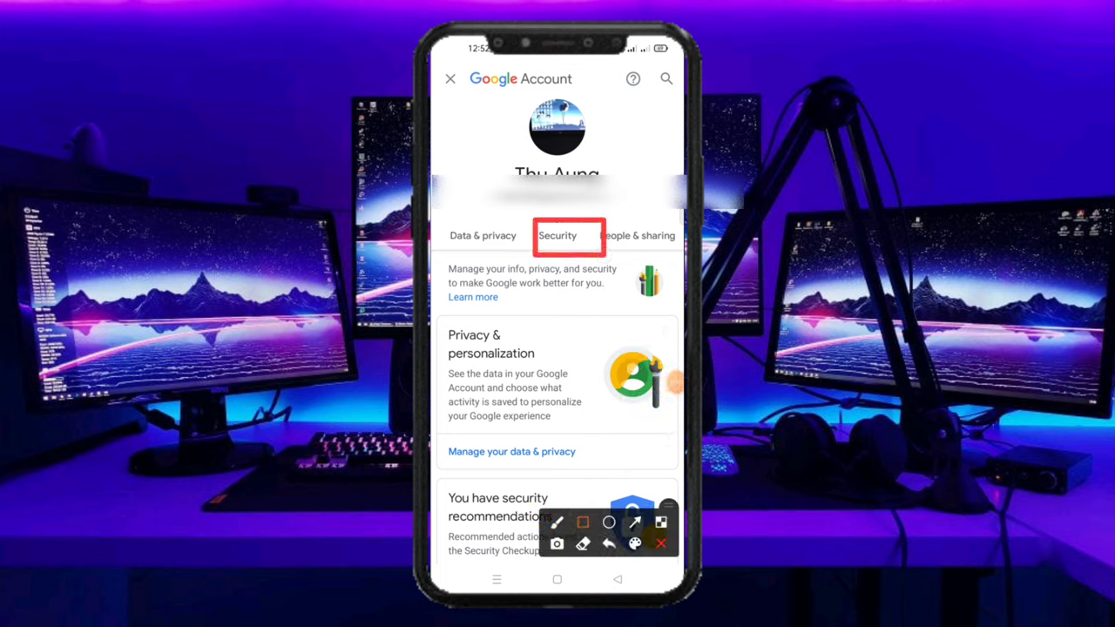
click(661, 544)
Step: Open Security and outline the Password Manager row showing 36 saved passwords
click(557, 235)
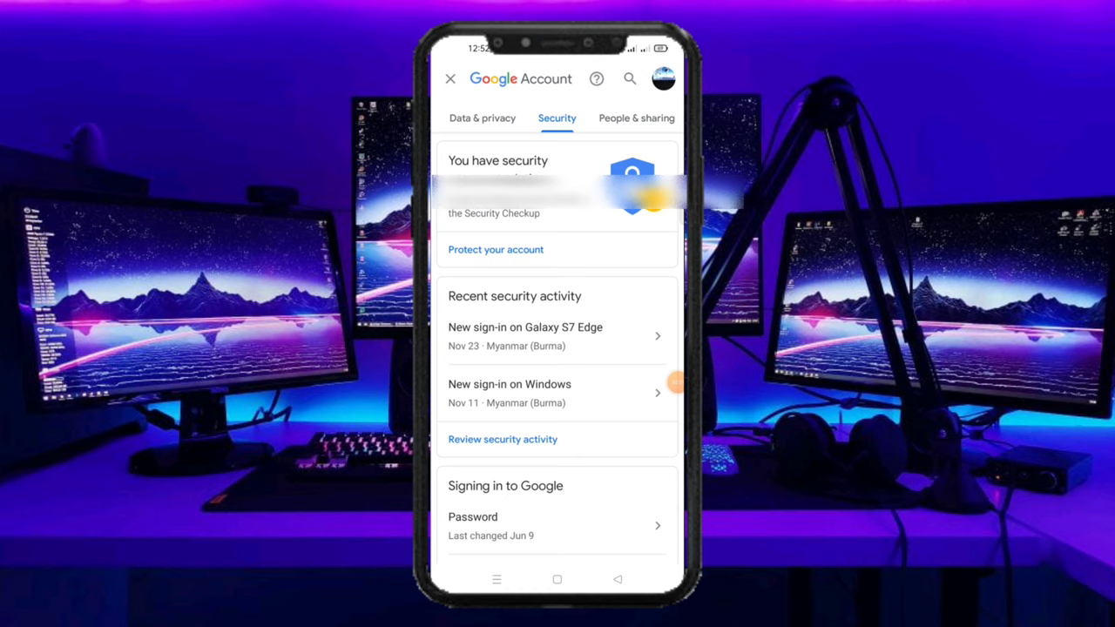
scroll(557, 349, down, 8)
scroll(558, 348, down, 5)
scroll(557, 349, down, 5)
scroll(558, 349, down, 5)
scroll(557, 348, down, 5)
scroll(558, 348, down, 3)
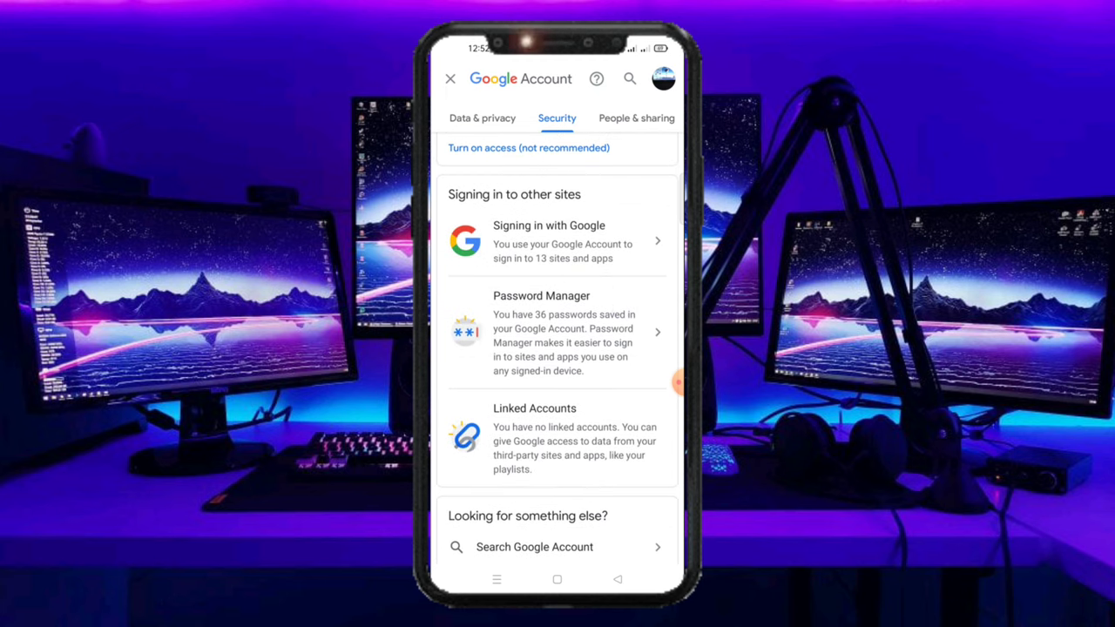
click(635, 402)
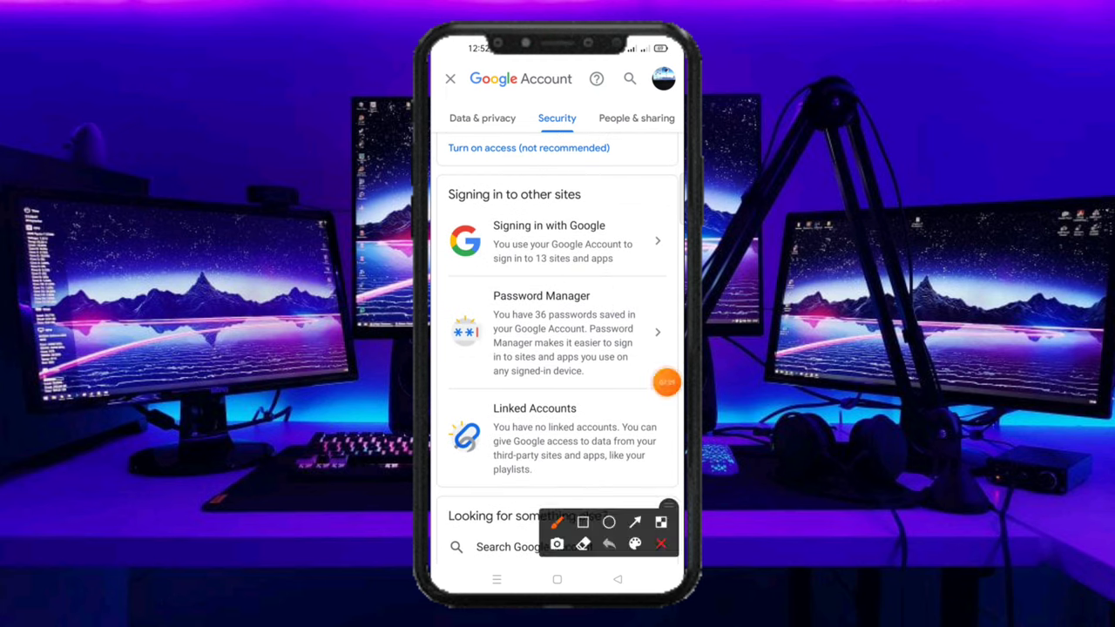
click(583, 522)
mouse_move(452, 275)
mouse_down()
mouse_move(647, 392)
mouse_move(675, 383)
mouse_up()
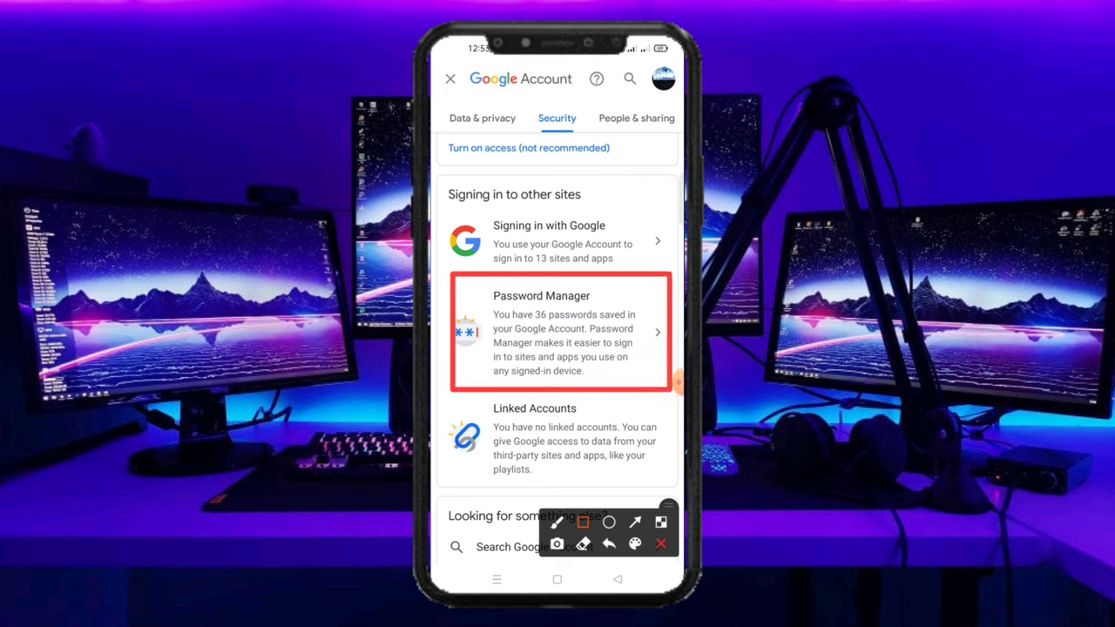
click(660, 544)
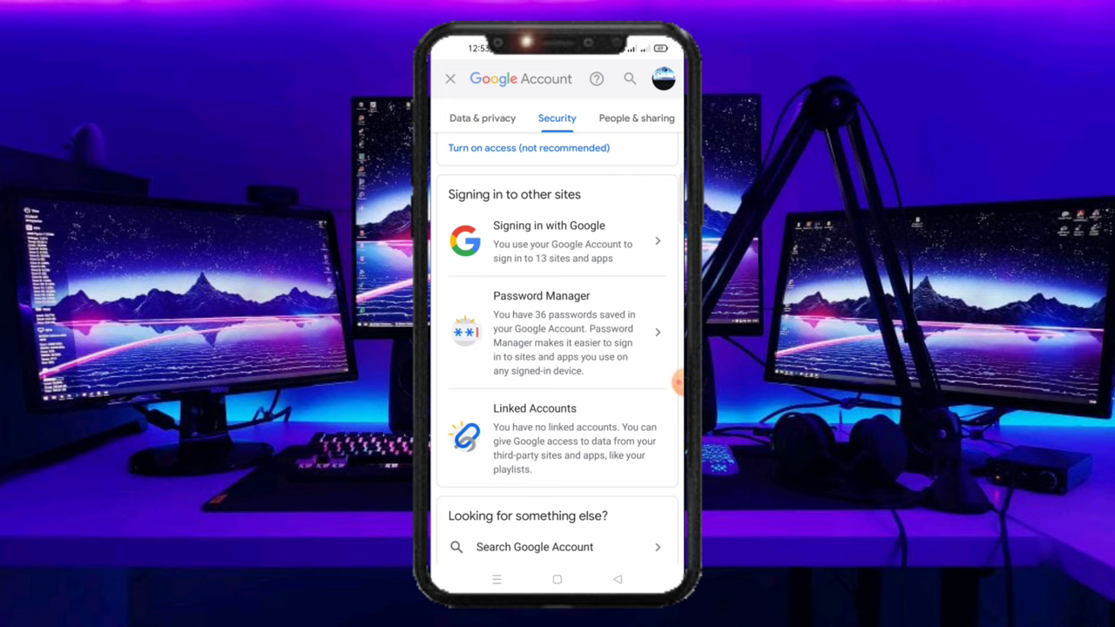
Step: Open Password Manager and underline the 000webhost.com, apkpure.com, apple.com, chimeratool.com and Discord entries
click(557, 332)
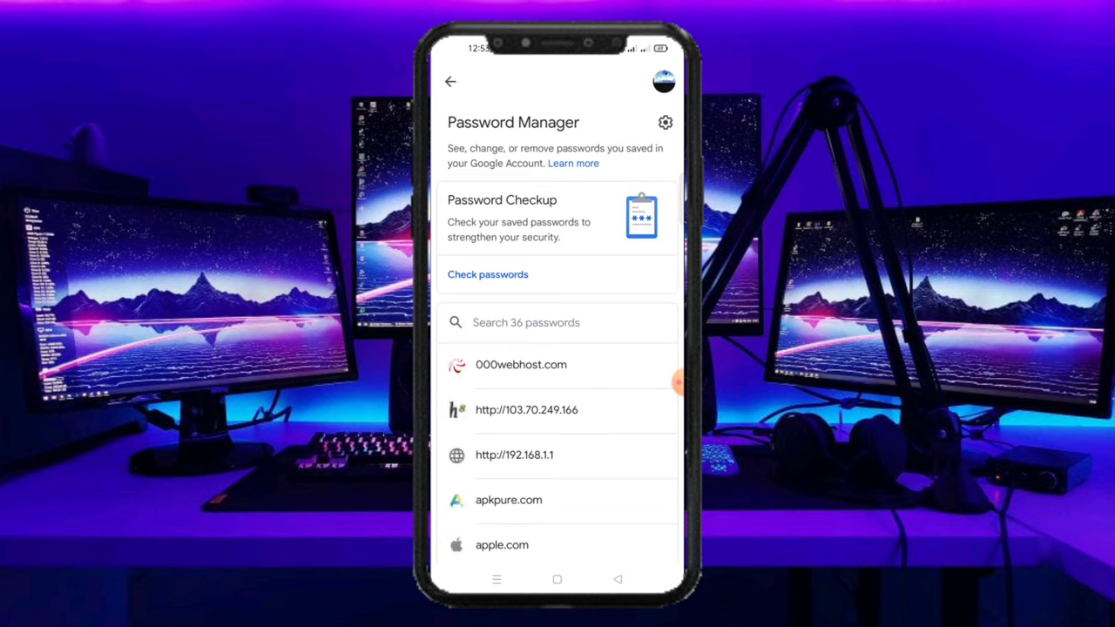
scroll(557, 392, down, 4)
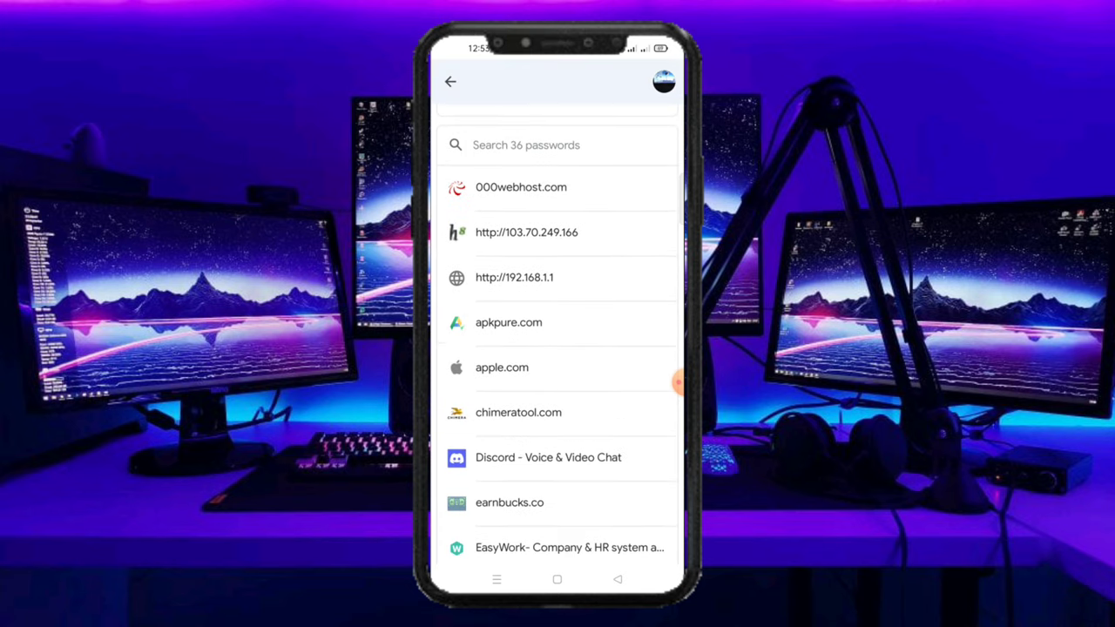
scroll(557, 392, down, 3)
scroll(558, 392, up, 5)
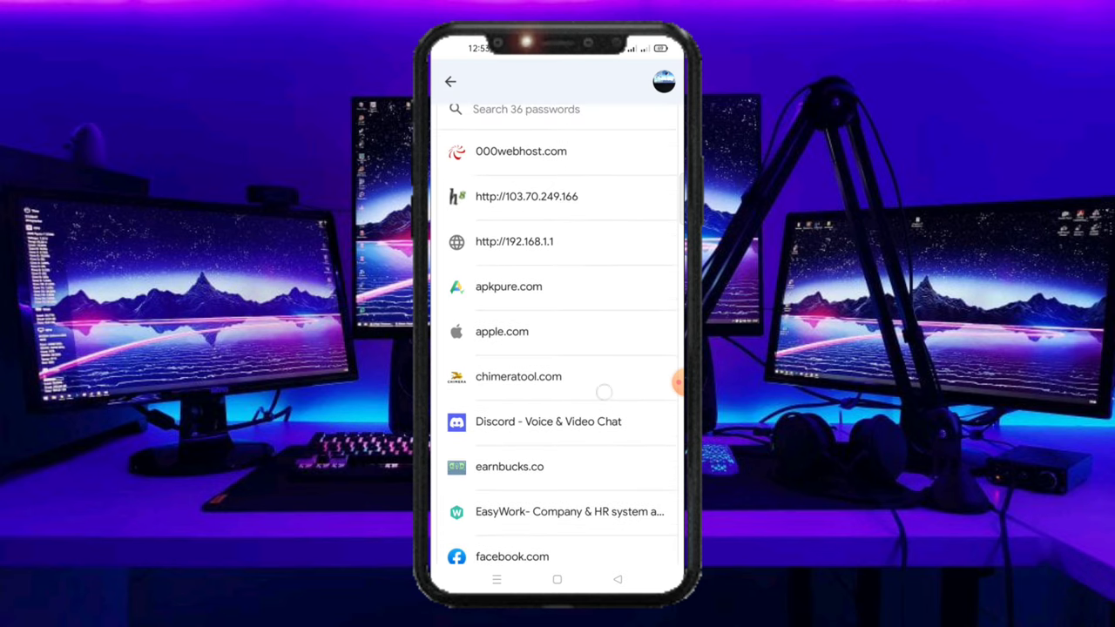
click(676, 383)
click(637, 407)
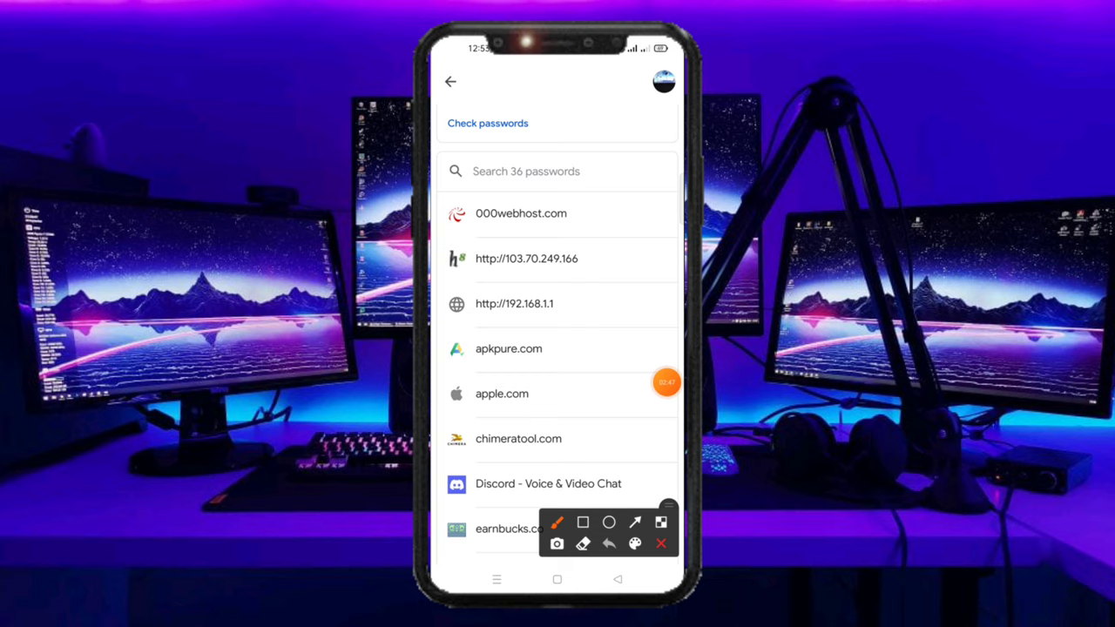
drag(557, 211, 658, 206)
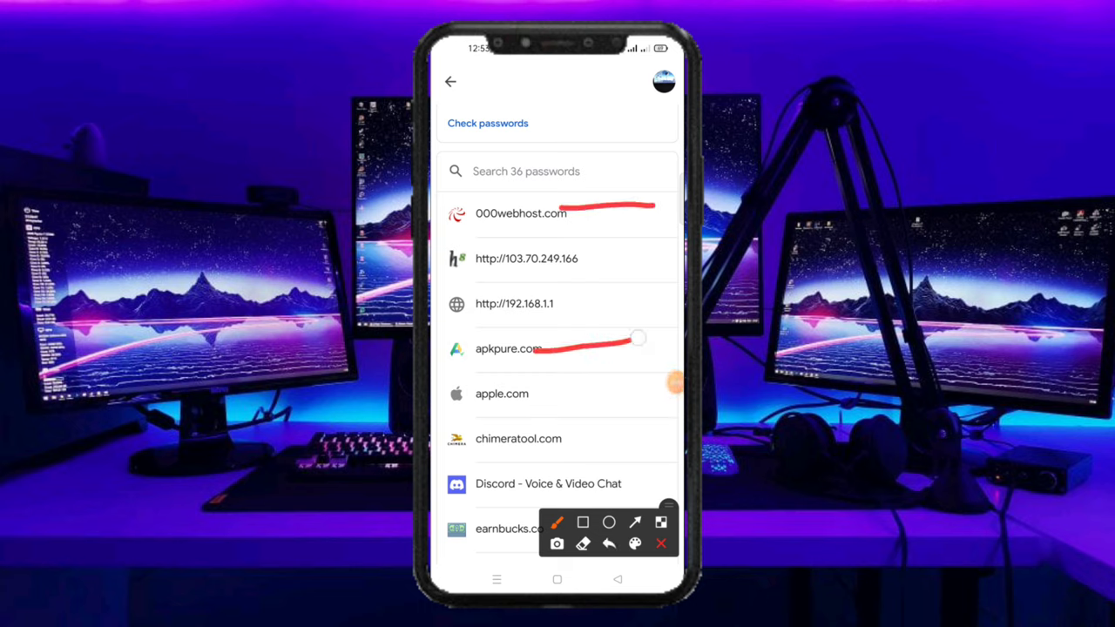
drag(533, 352, 641, 338)
drag(530, 396, 626, 393)
drag(538, 440, 626, 440)
drag(524, 488, 609, 486)
click(660, 544)
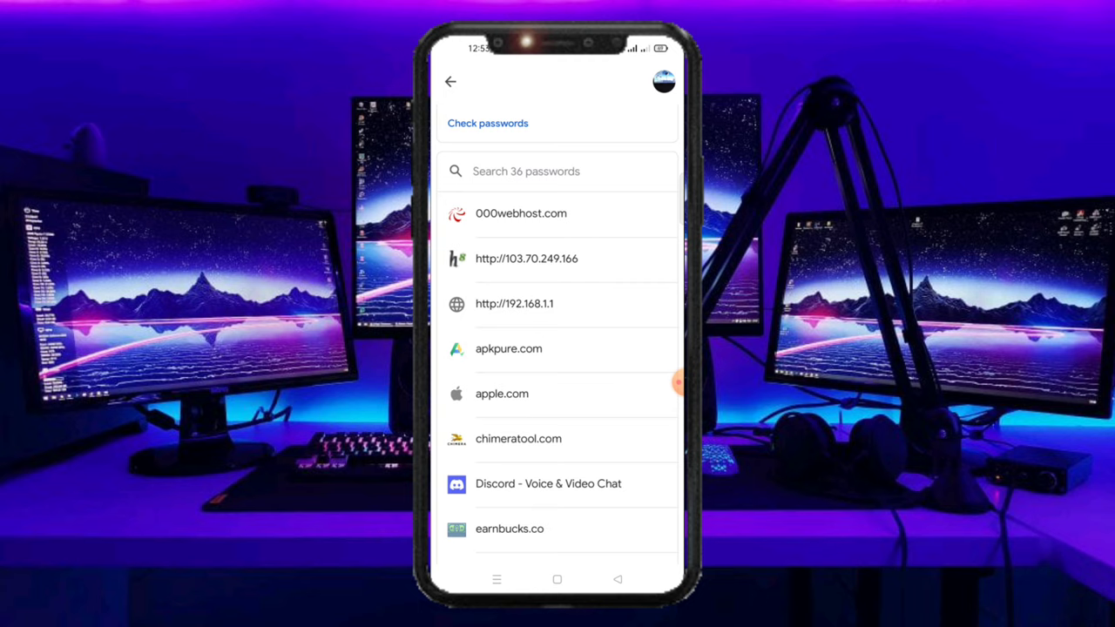
scroll(558, 349, down, 5)
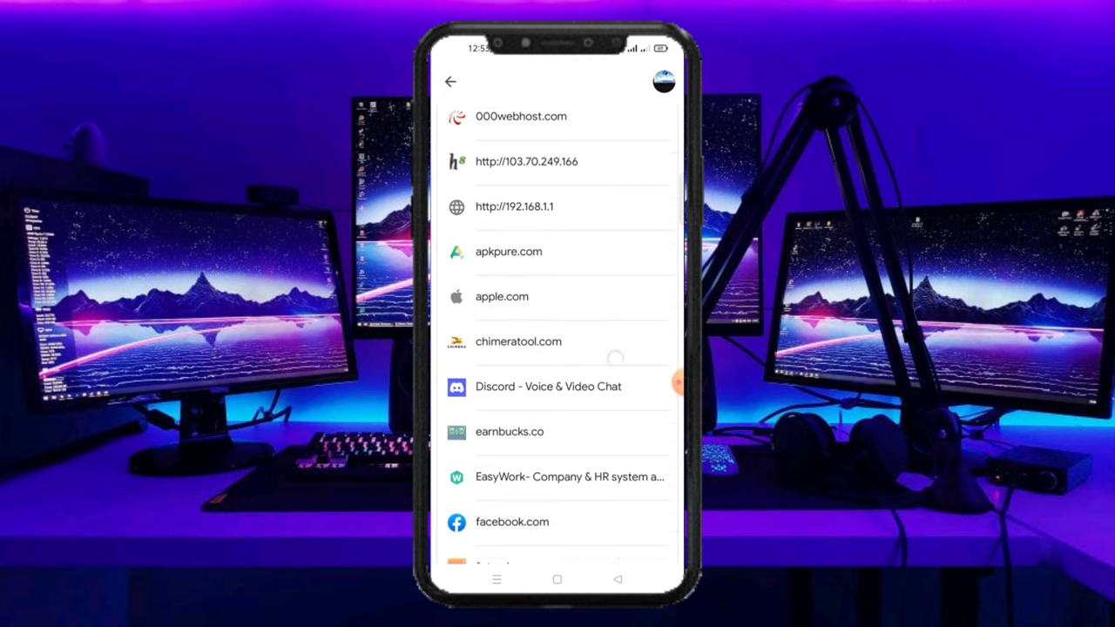
scroll(557, 349, down, 3)
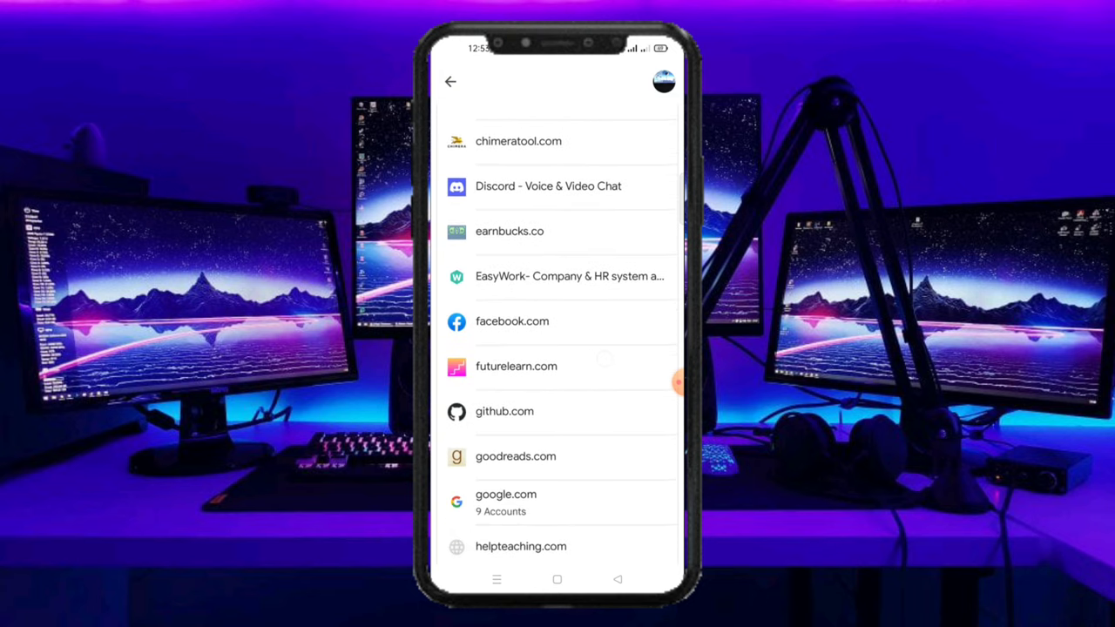
Step: Outline the facebook.com entry in the saved passwords list
click(676, 381)
click(635, 403)
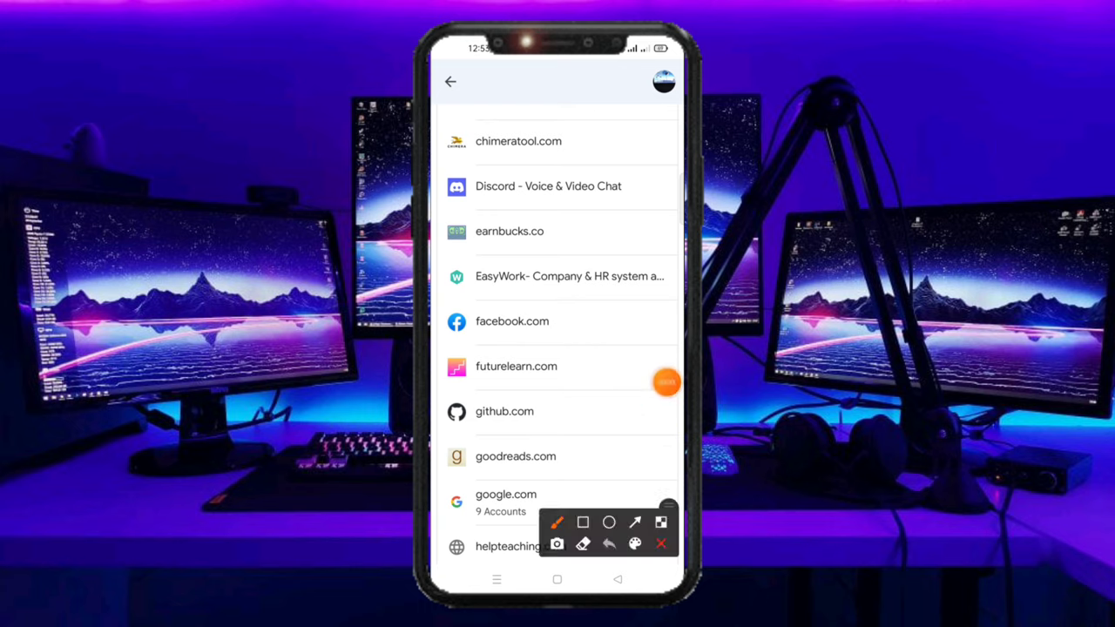
click(583, 522)
drag(448, 301, 649, 350)
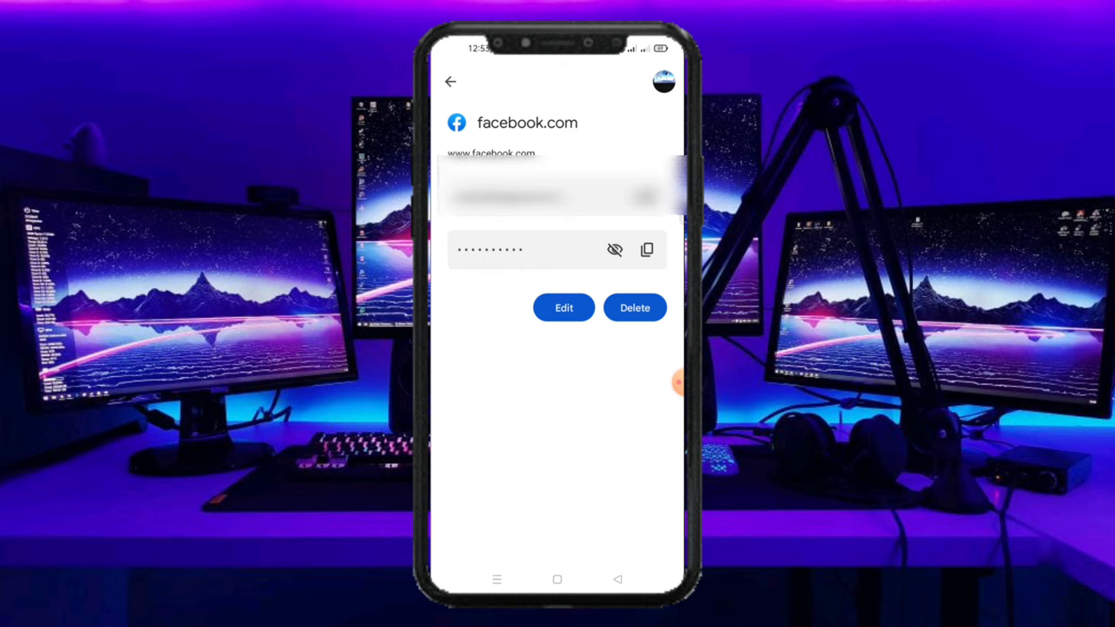
click(675, 383)
click(667, 431)
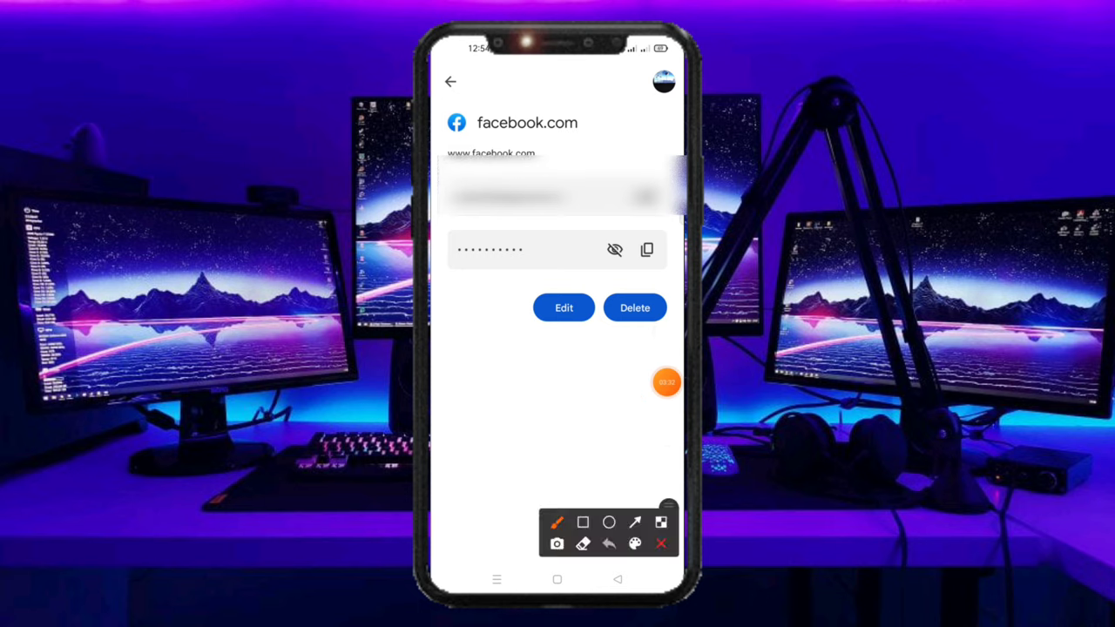
click(582, 523)
drag(455, 234, 586, 279)
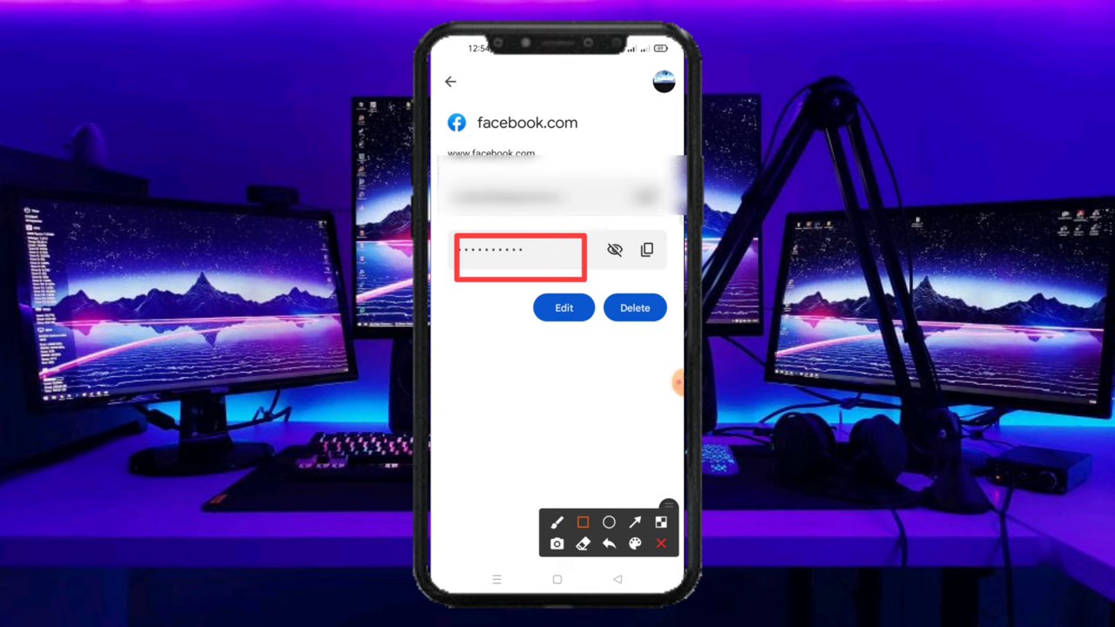
click(661, 544)
click(671, 382)
click(667, 432)
click(585, 523)
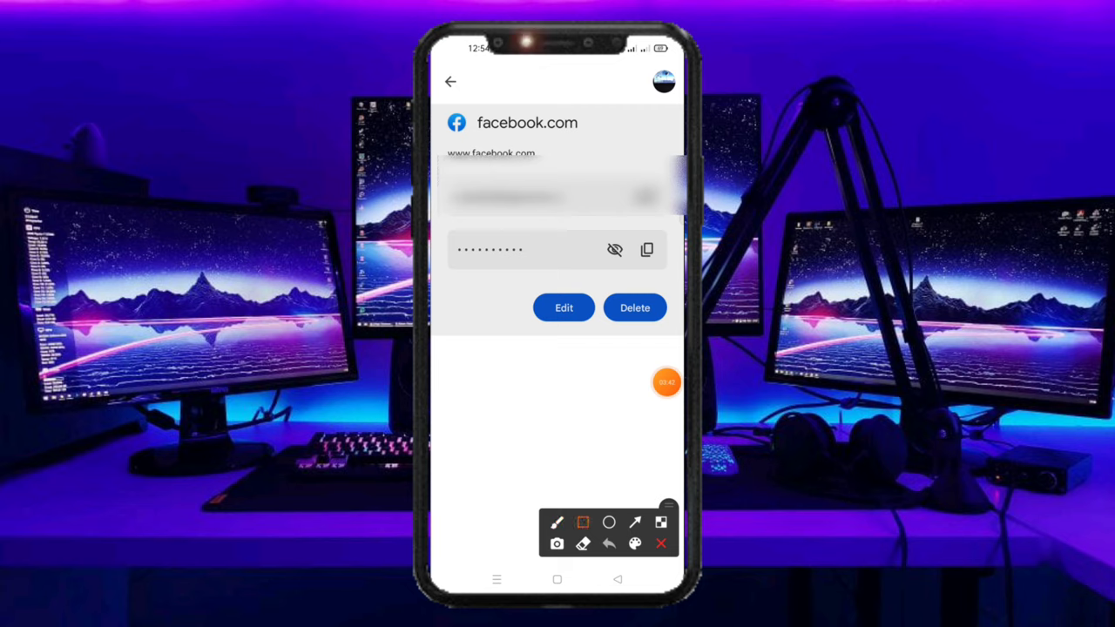
drag(601, 237, 644, 279)
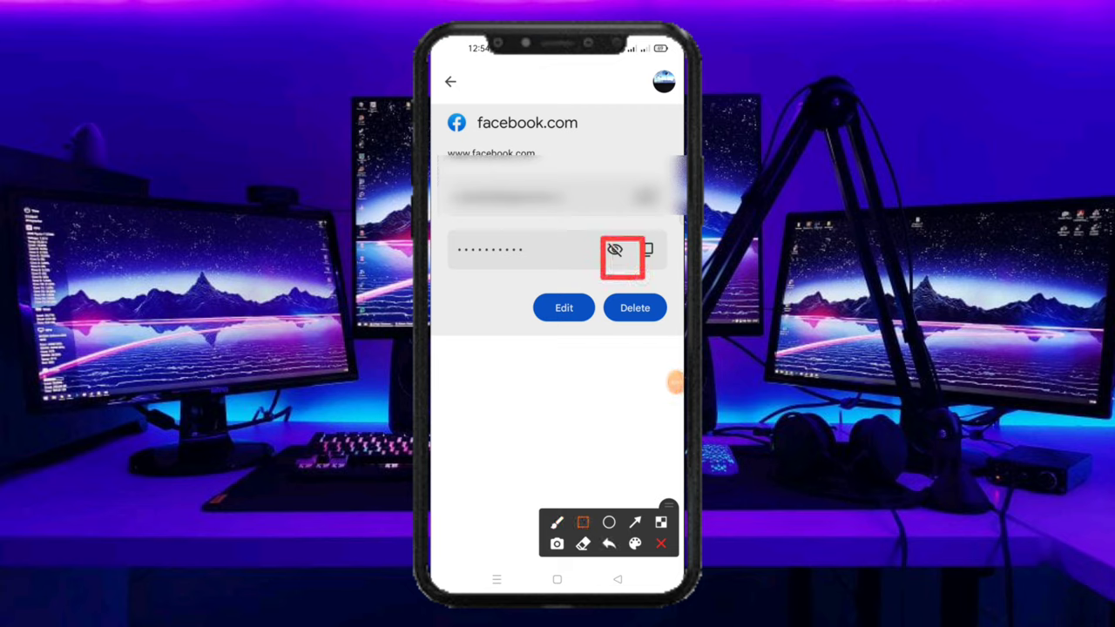